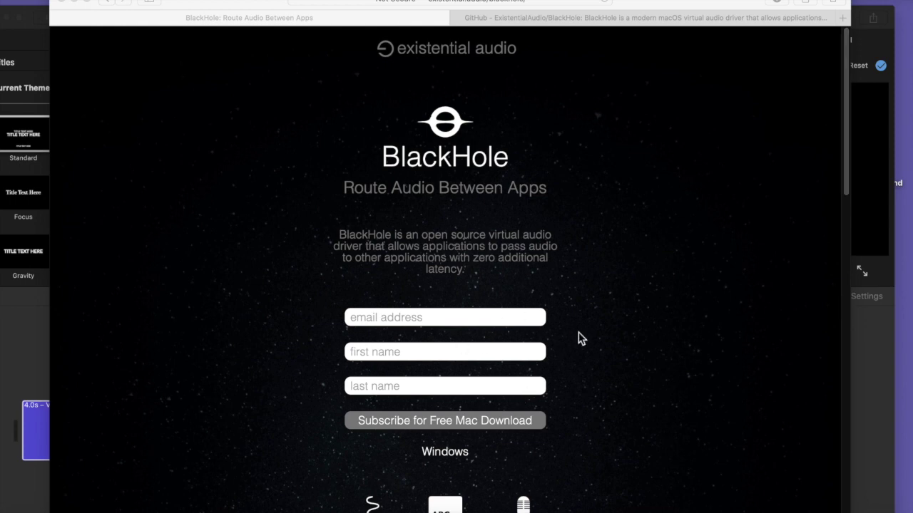
- Switch to the ExistentialAudio/BlackHole GitHub tab and scroll to the README's Download Installer link
left_click(560, 18)
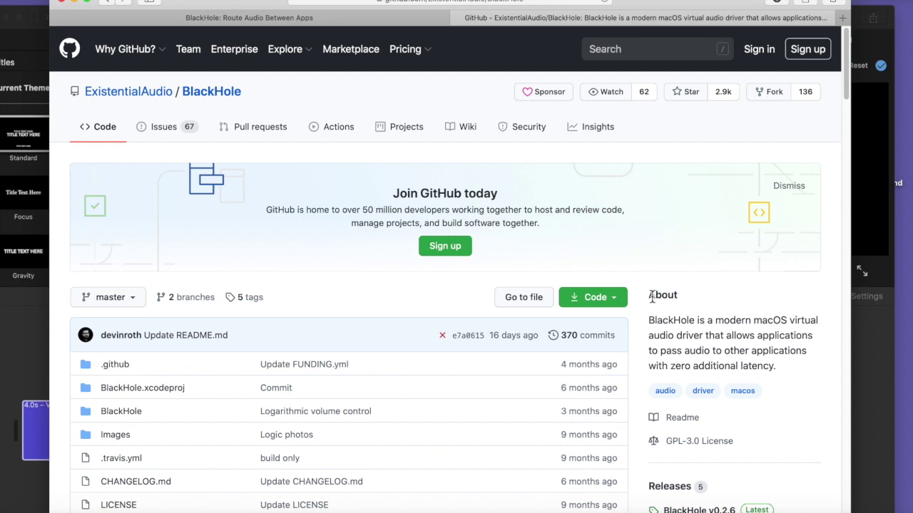
scroll(652, 298, "down", 10)
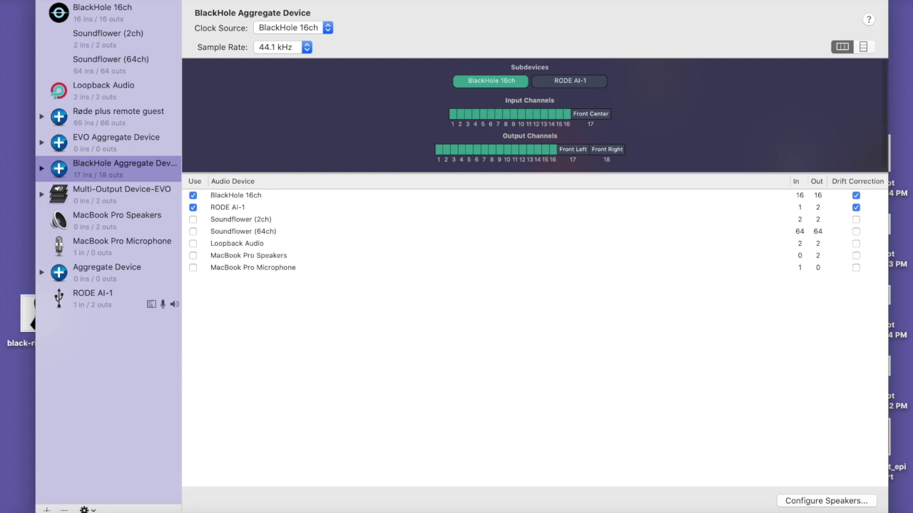
- Start a new aggregate device in Audio MIDI Setup for BlackHole 16ch and RODE AI-1
left_click(46, 511)
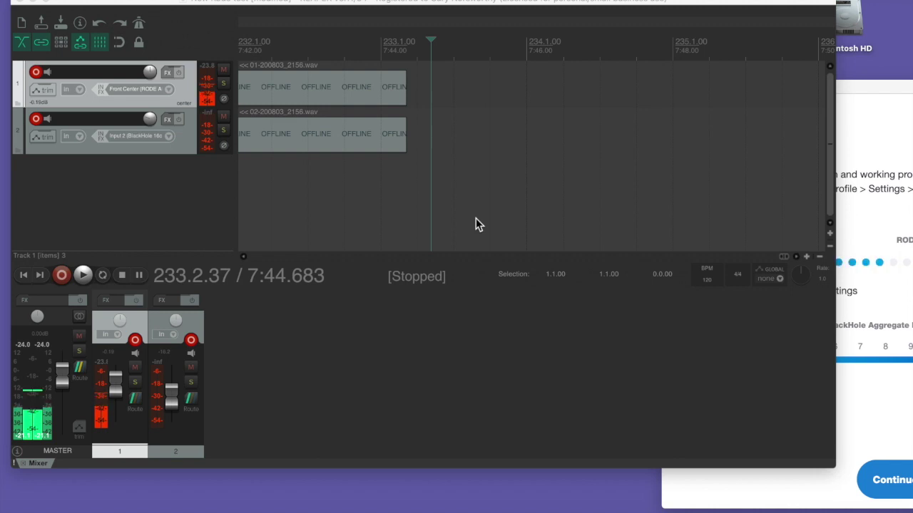
- Bring REAPER's recordings back online and review Preferences > Audio > Device with the BlackHole Aggregate Device input
left_click(473, 2)
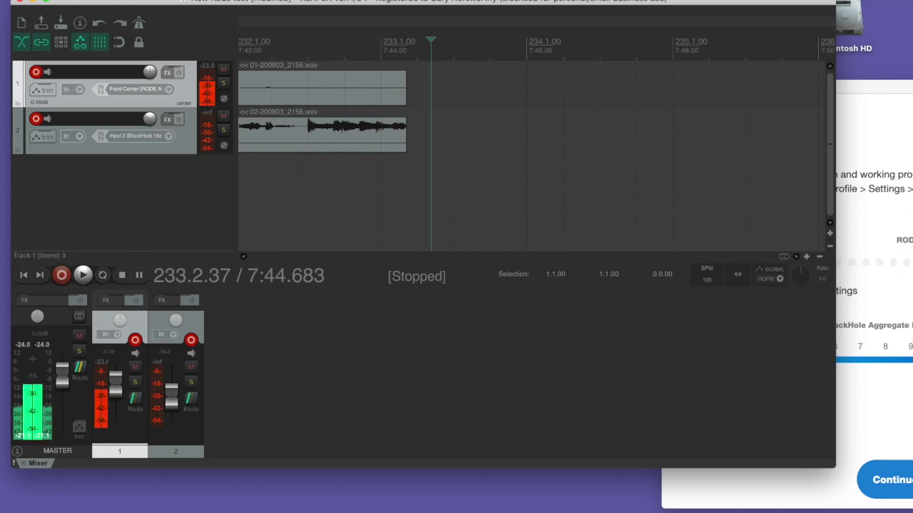
left_click(39, 0)
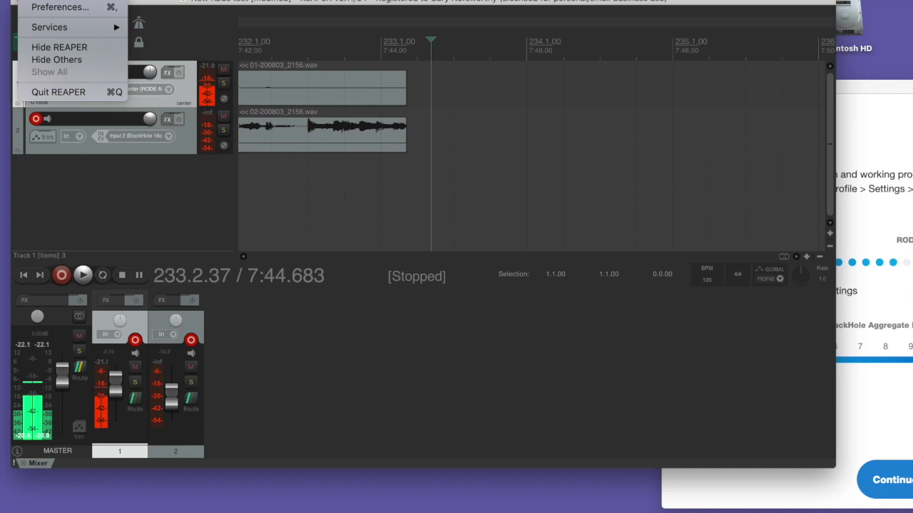
left_click(47, 7)
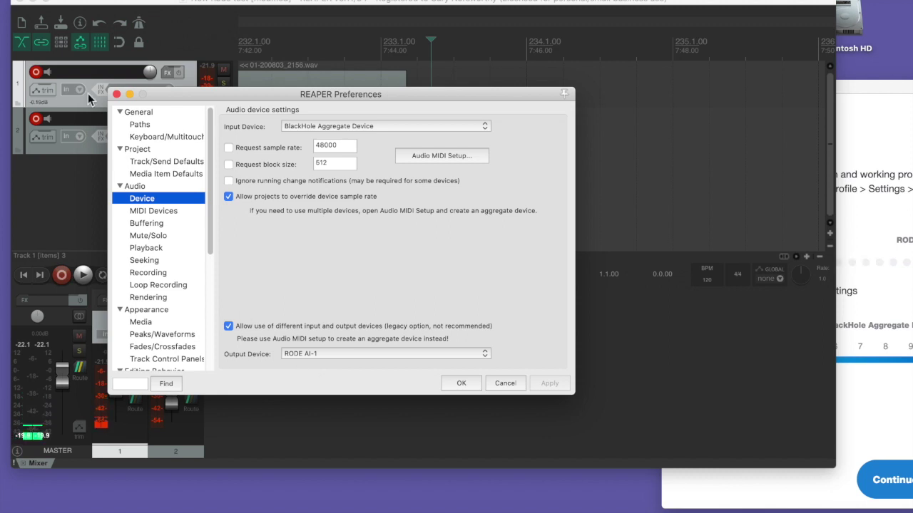
left_click(116, 95)
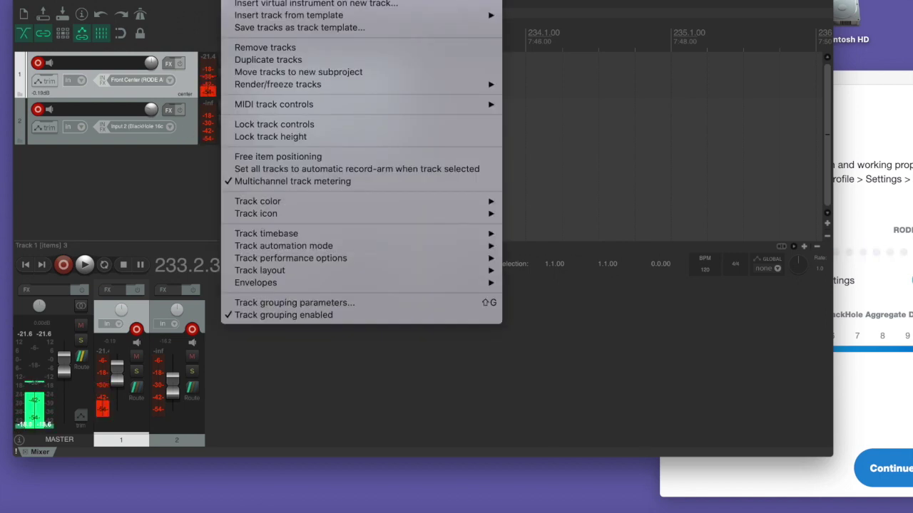
key("super+t")
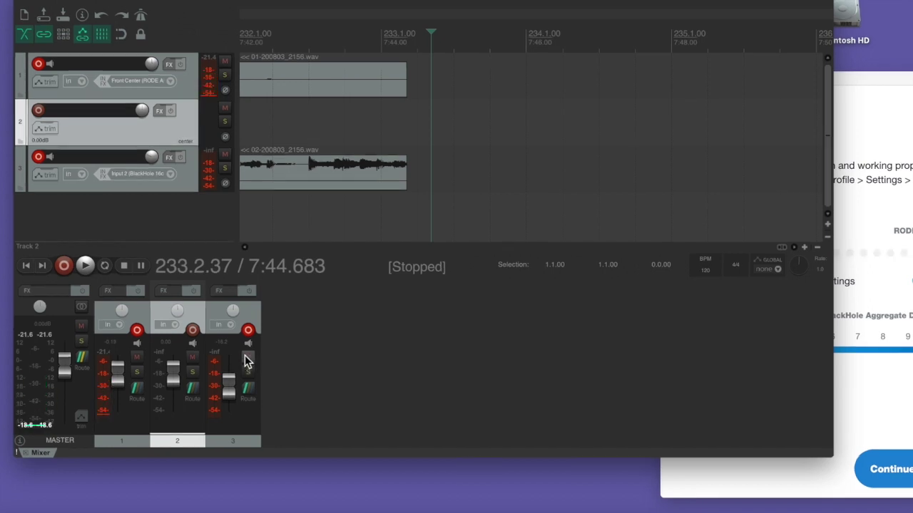
left_click(193, 331)
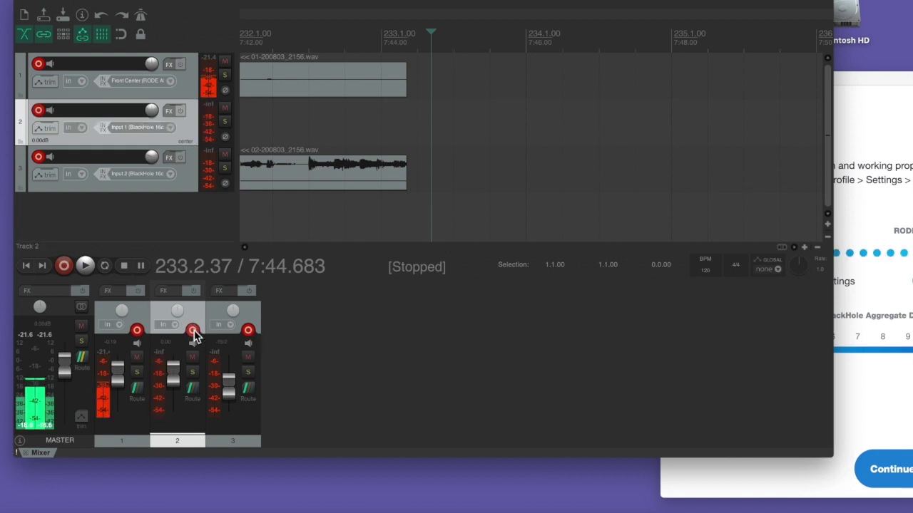
left_click(168, 127)
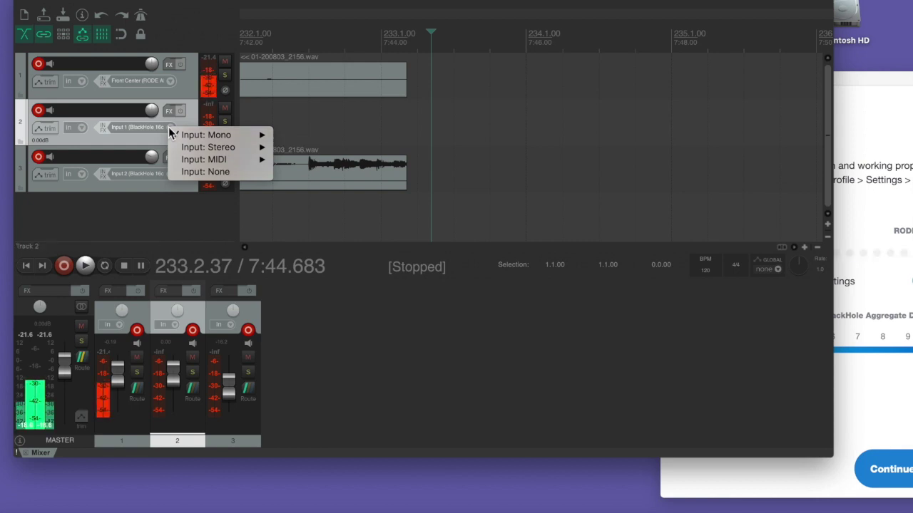
mouse_move(210, 151)
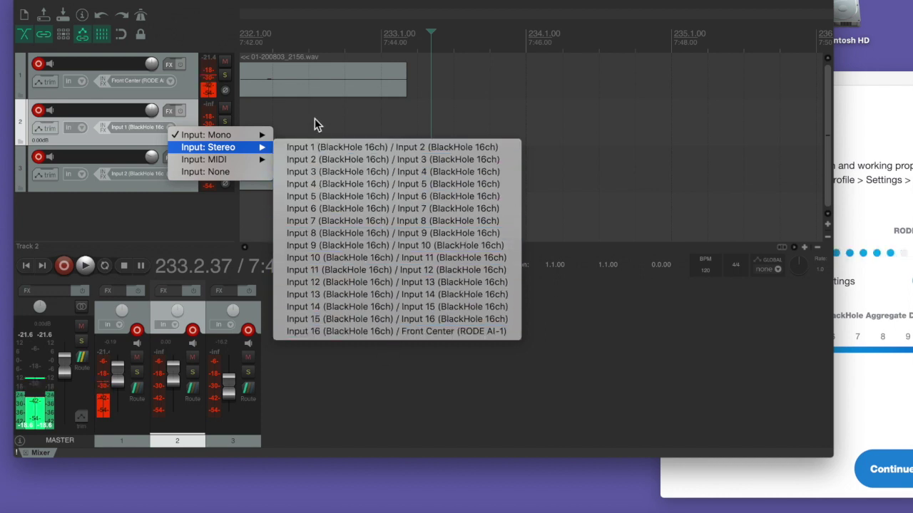
key("Escape")
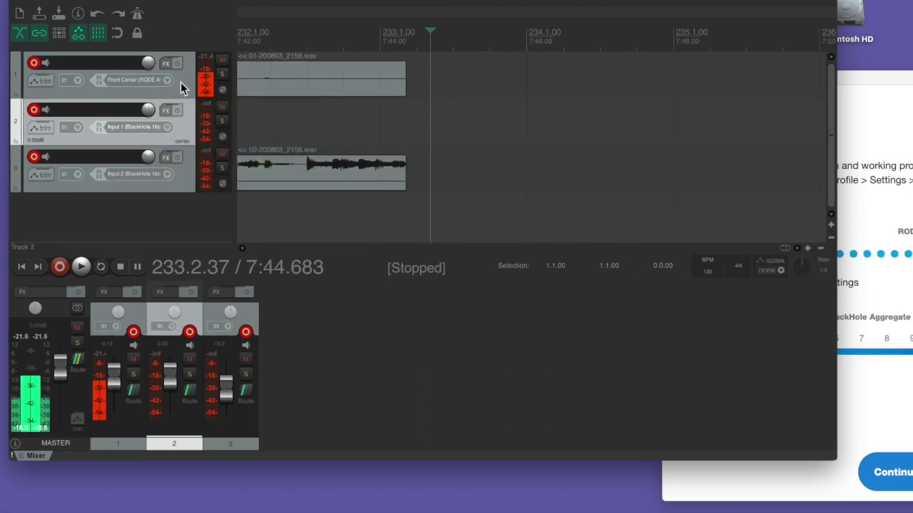
left_click(181, 83)
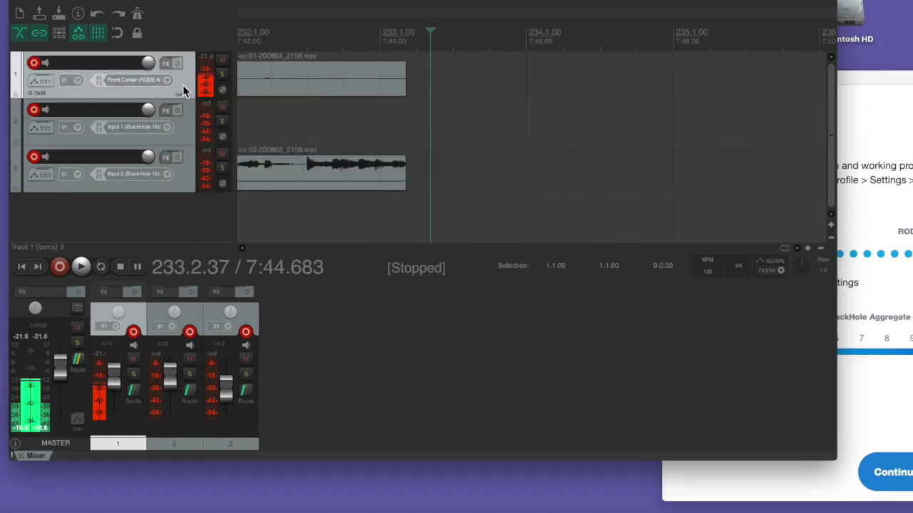
left_click(168, 82)
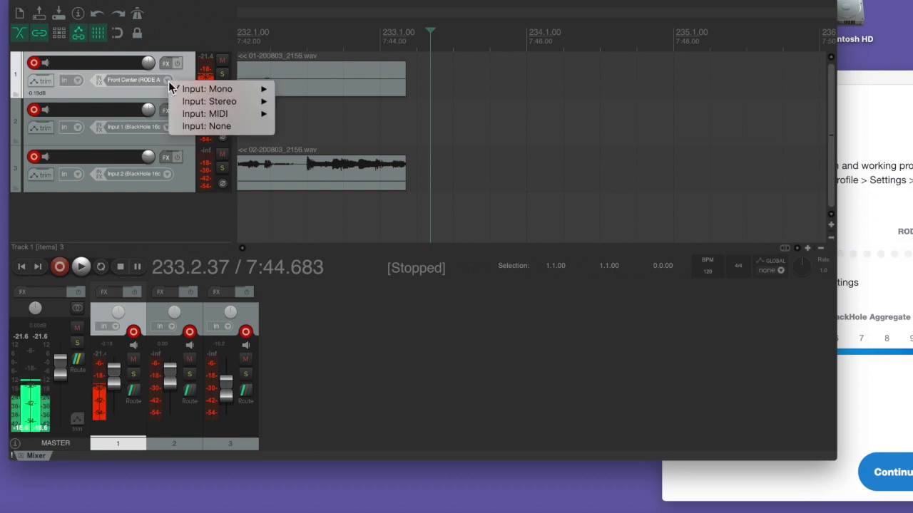
mouse_move(171, 85)
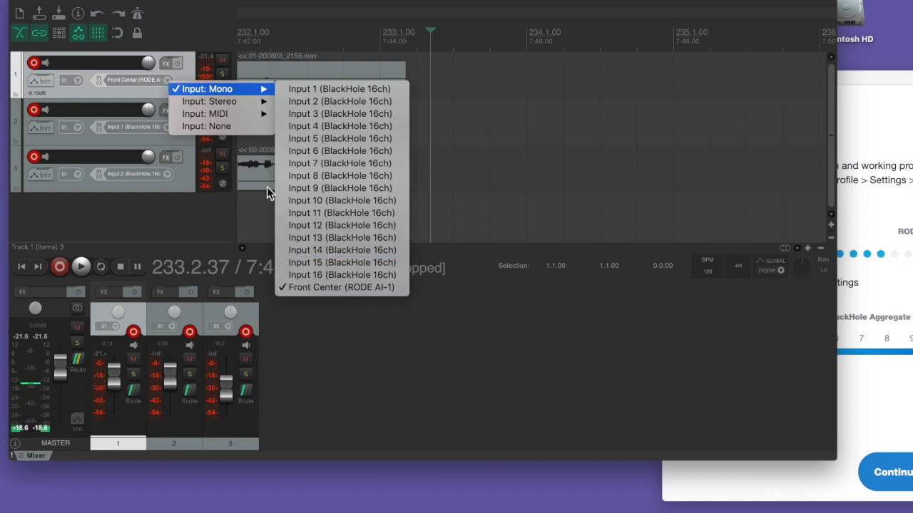
key("Escape")
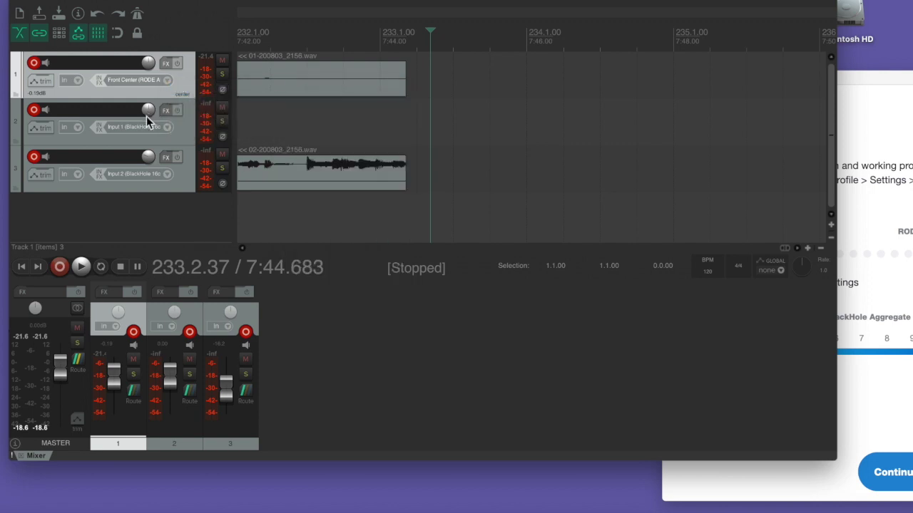
left_click(137, 141)
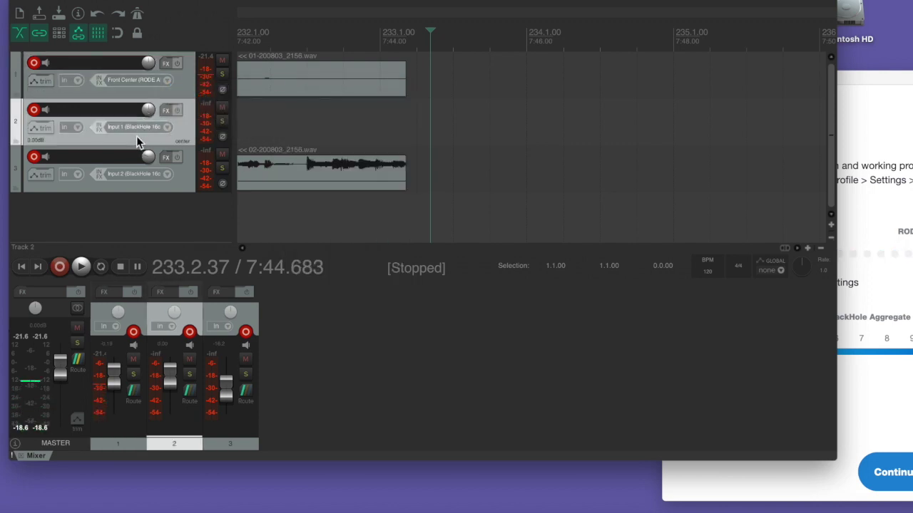
left_click(235, 0)
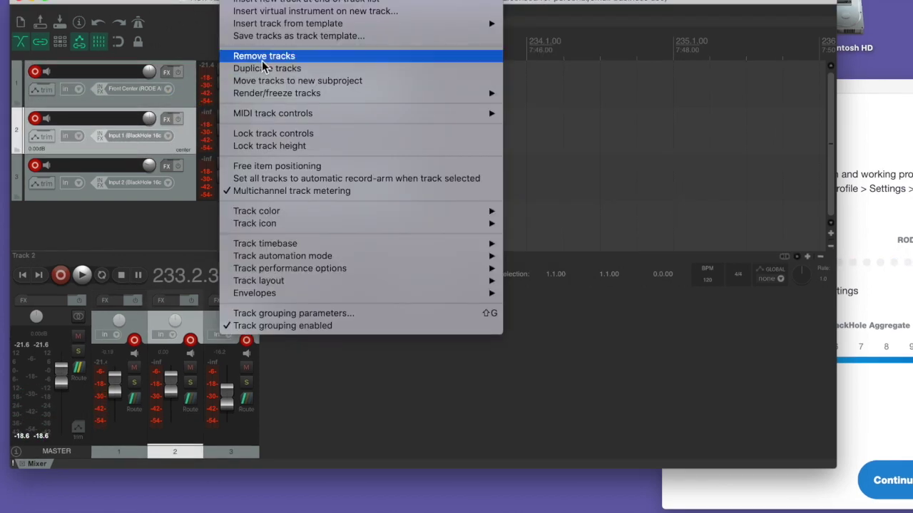
left_click(263, 56)
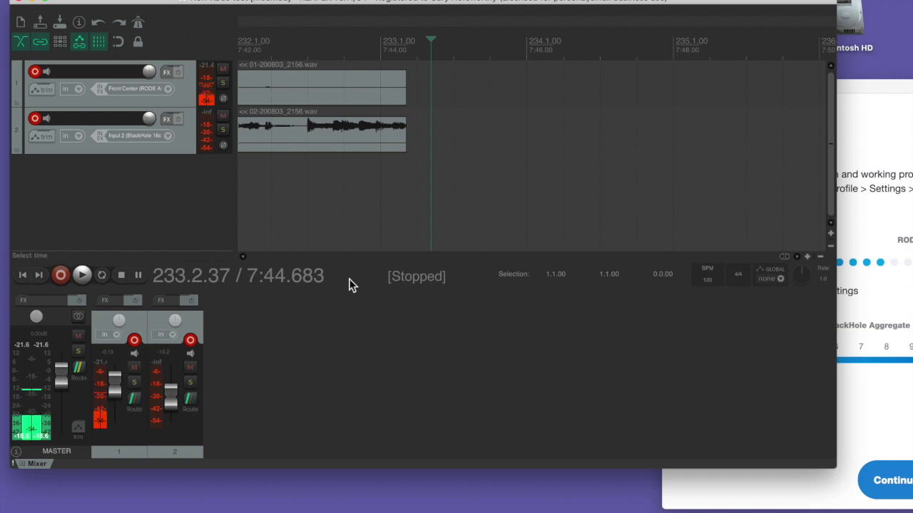
- Start recording the RODE and BlackHole tracks with Skype's Test your audio window alongside
left_click(61, 274)
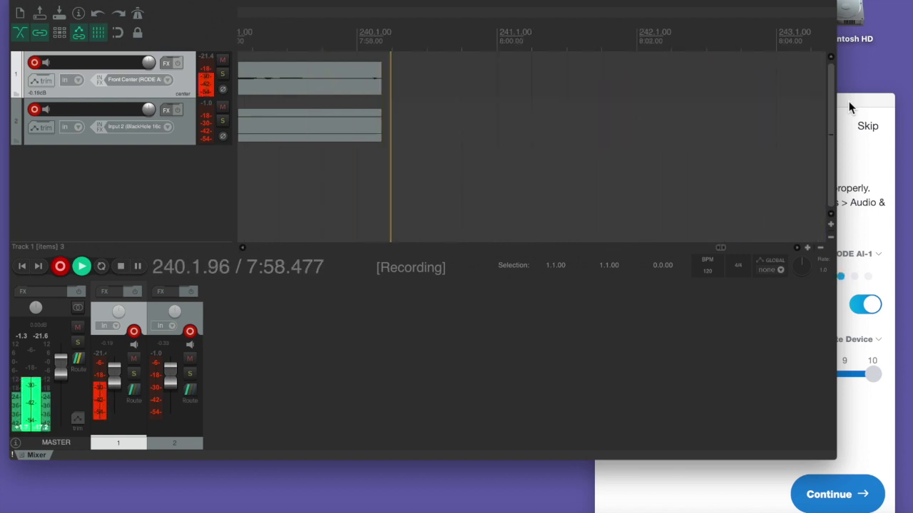
left_click(849, 104)
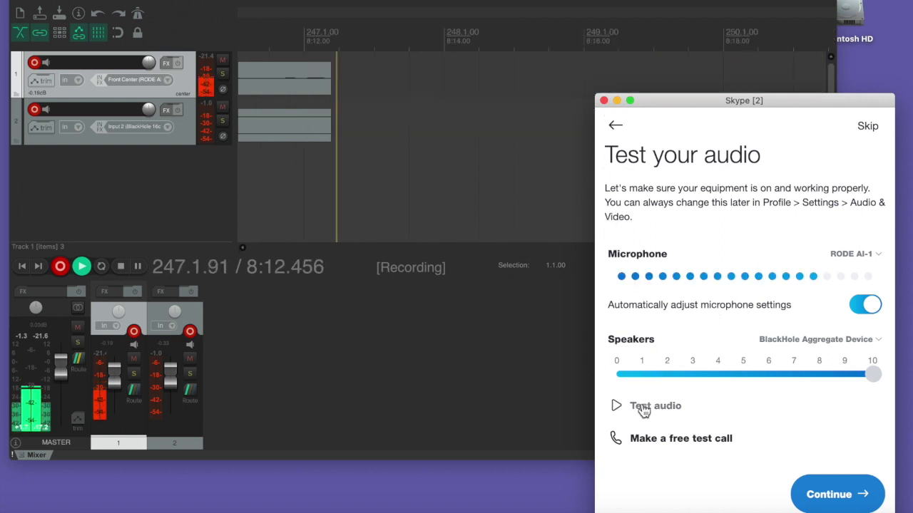
- Play Skype's test sound onto REAPER track 2 while watching the waveform, then stop it
left_click(615, 409)
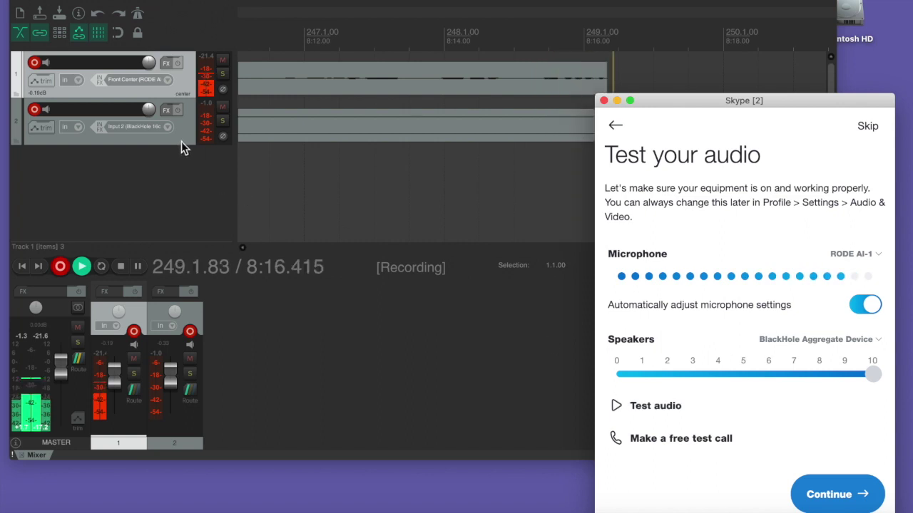
left_click(615, 406)
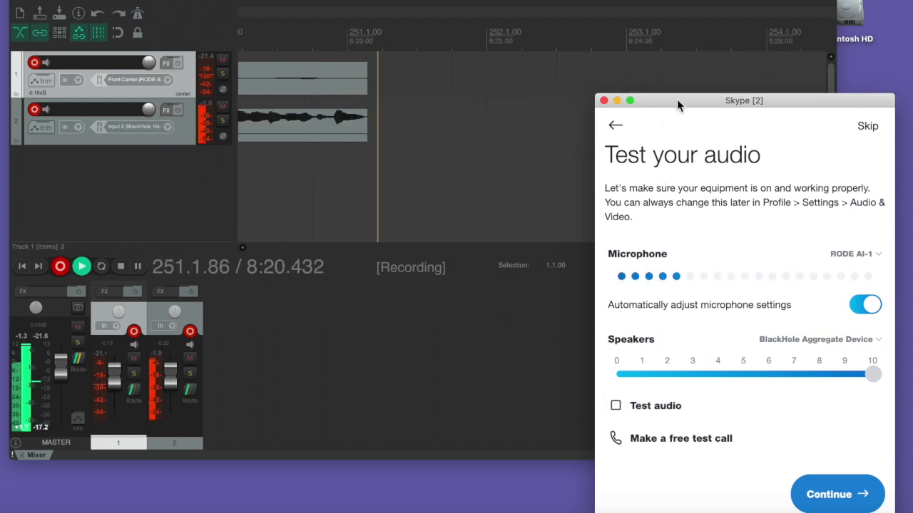
left_click_drag(677, 100, 780, 262)
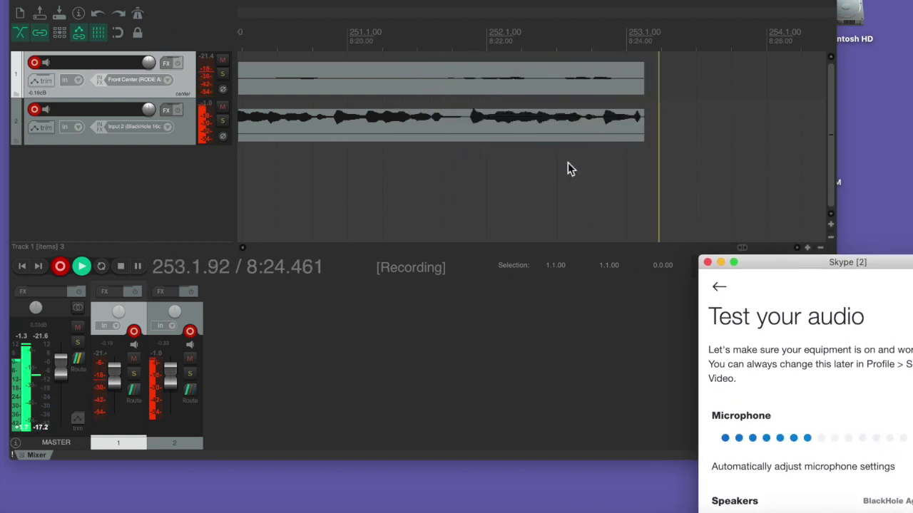
left_click_drag(806, 266, 619, 42)
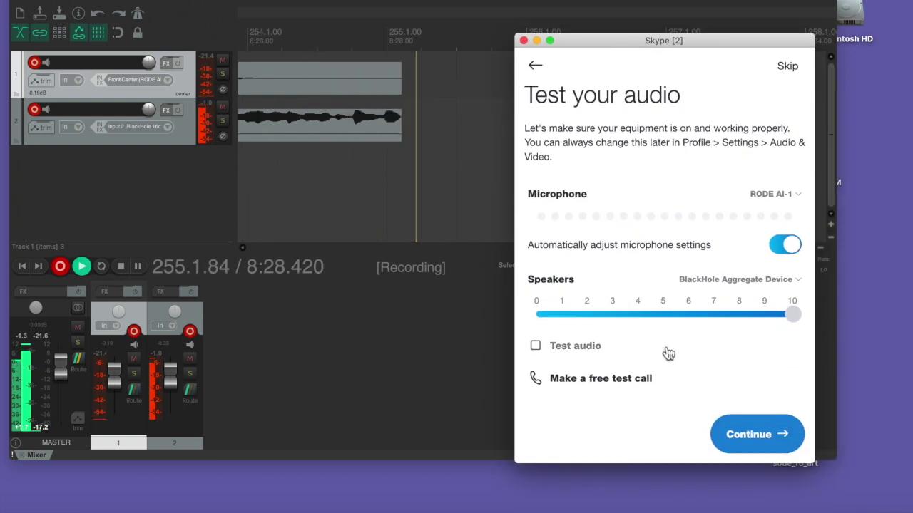
left_click(535, 346)
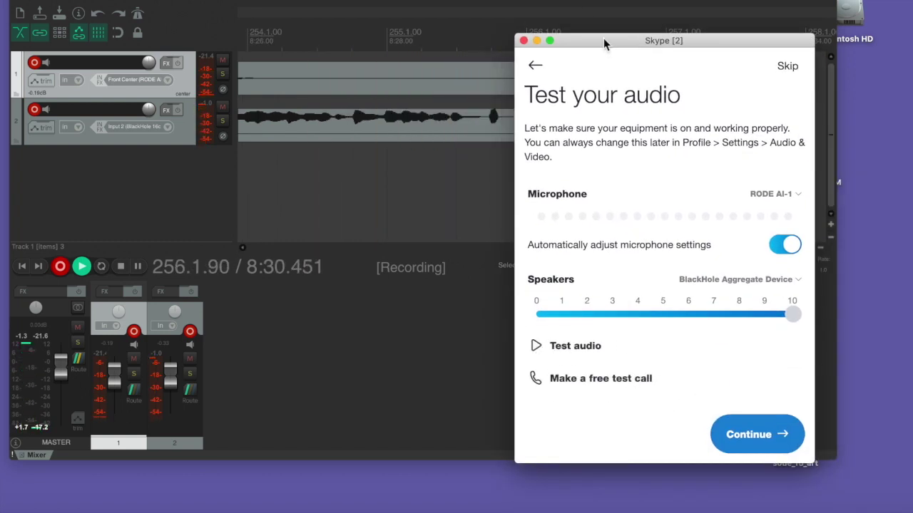
left_click_drag(604, 40, 912, 256)
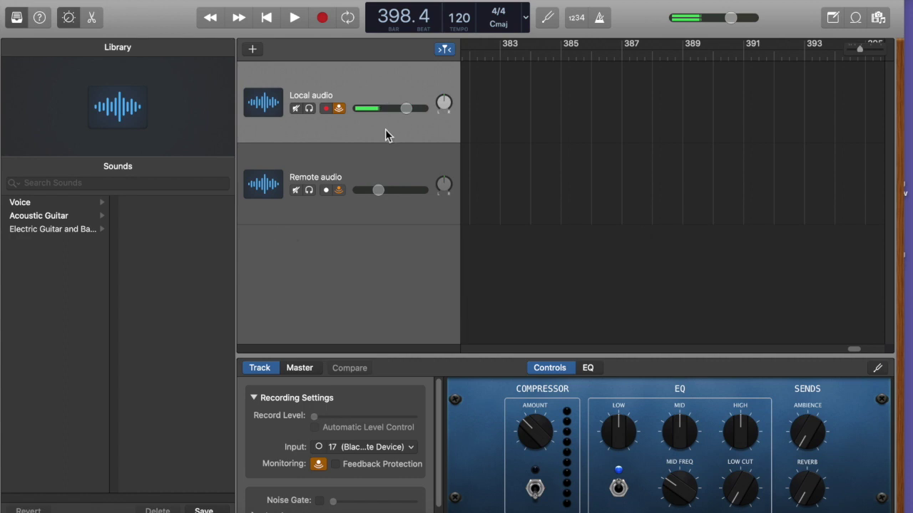
- Arm the Remote audio track and set GarageBand's output to RODE AI-1, input to BlackHole Aggregate Device
left_click(393, 157)
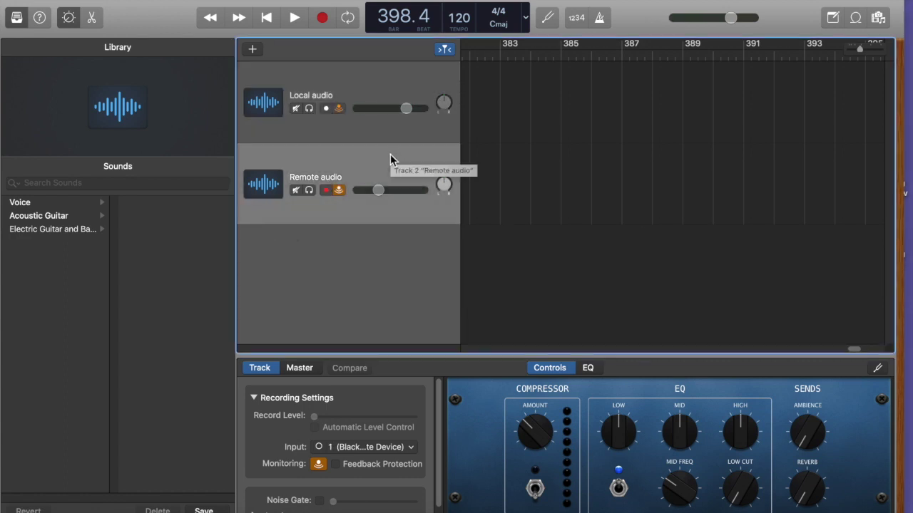
left_click(77, 1)
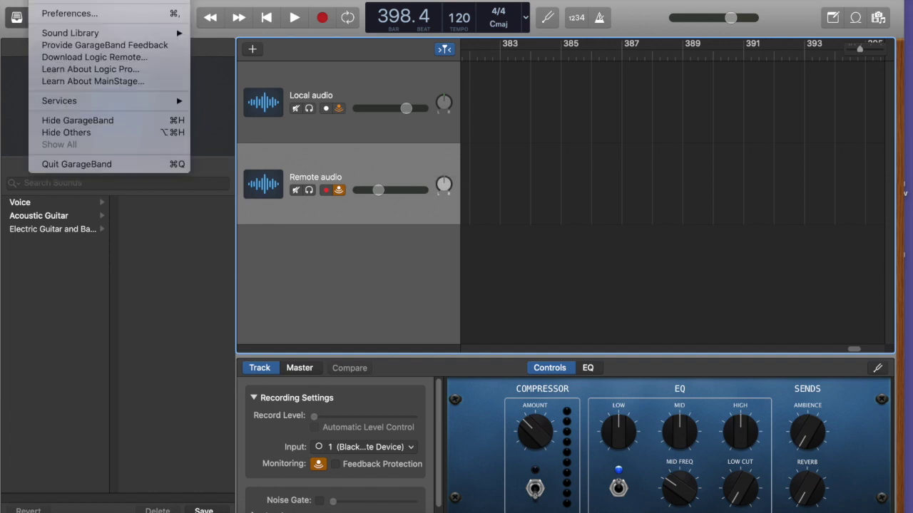
left_click(69, 14)
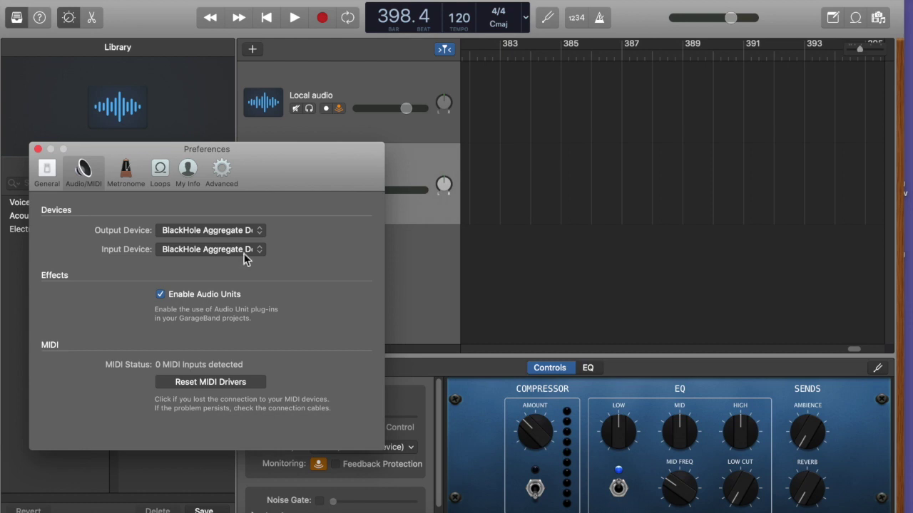
left_click(258, 235)
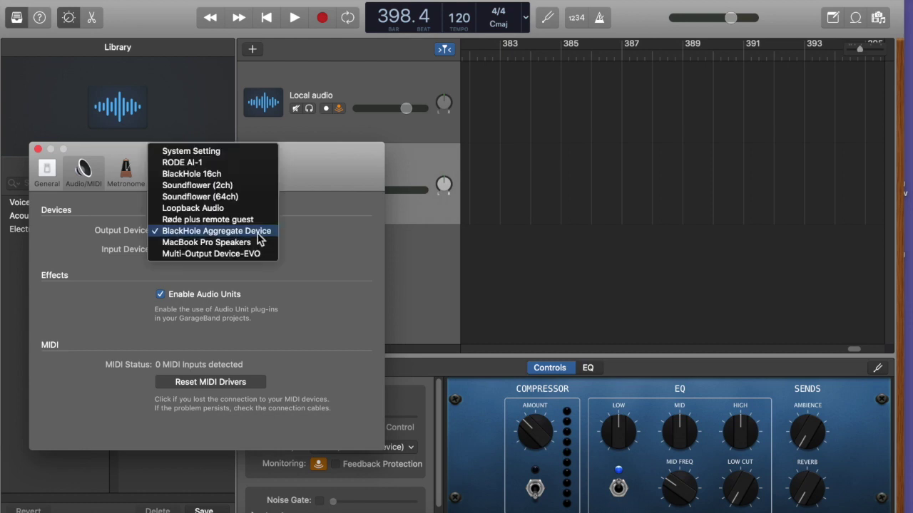
left_click(231, 164)
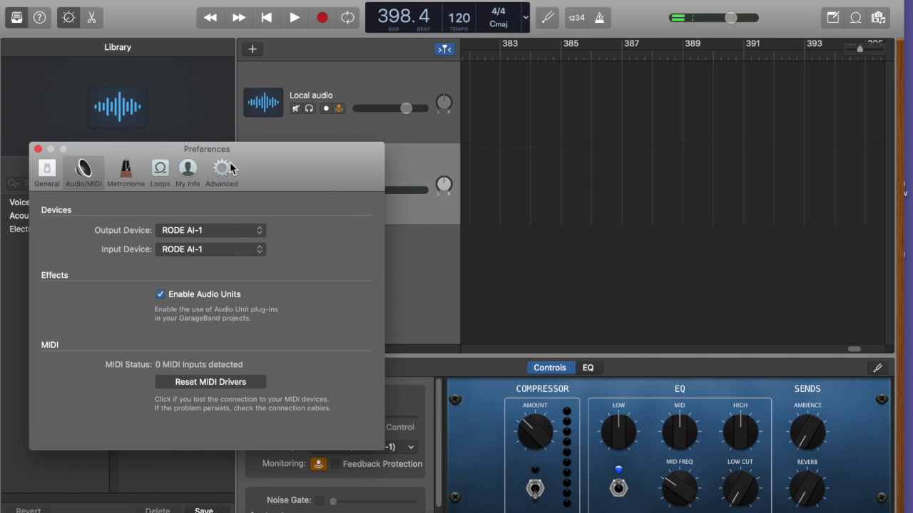
left_click(235, 249)
left_click(257, 318)
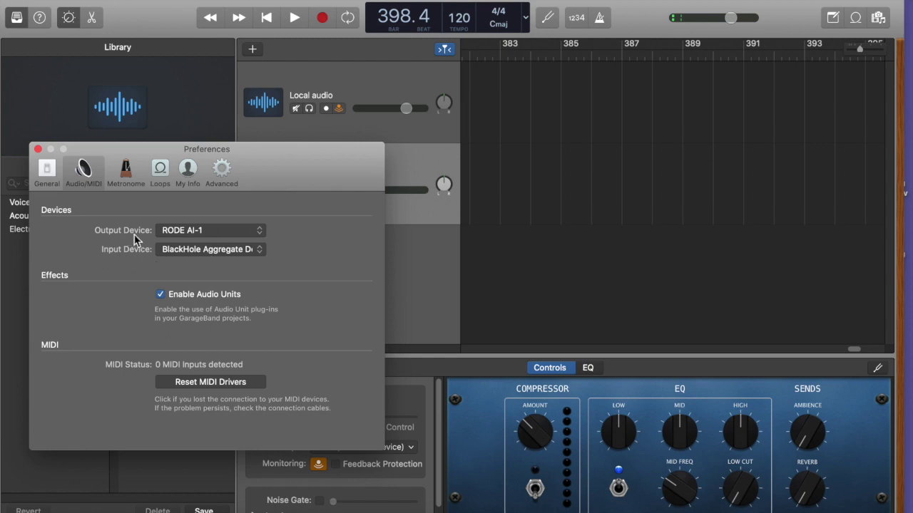
left_click(38, 149)
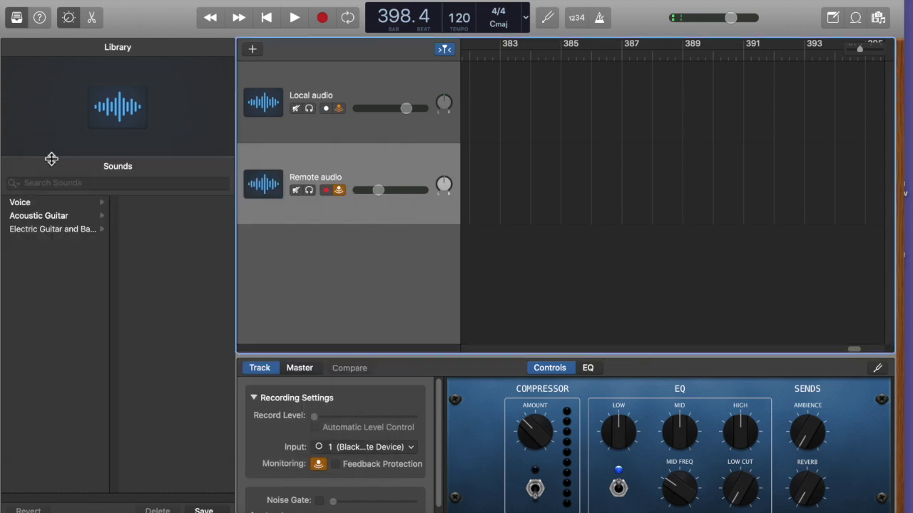
left_click(365, 93)
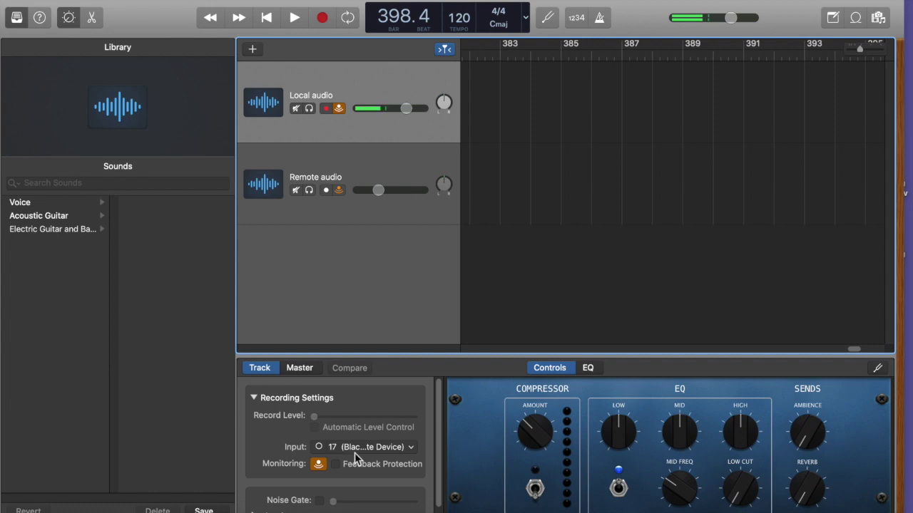
left_click(329, 172)
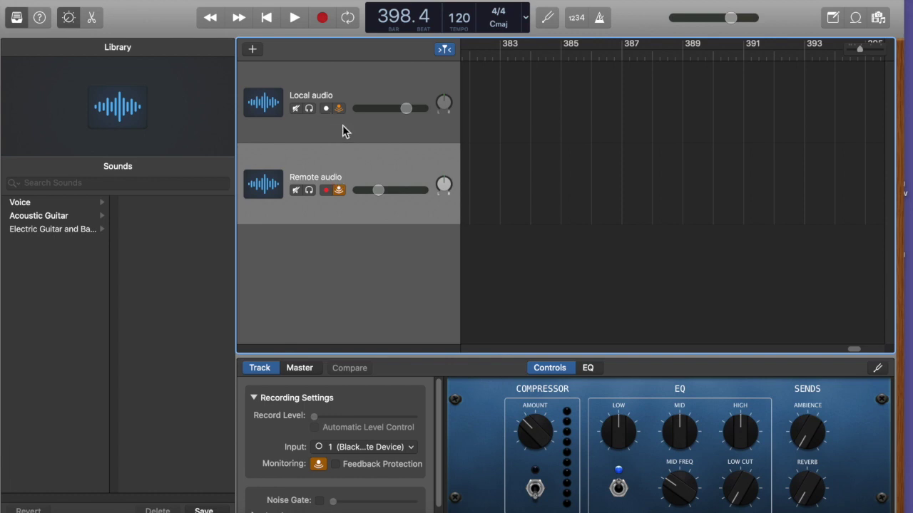
right_click(338, 163)
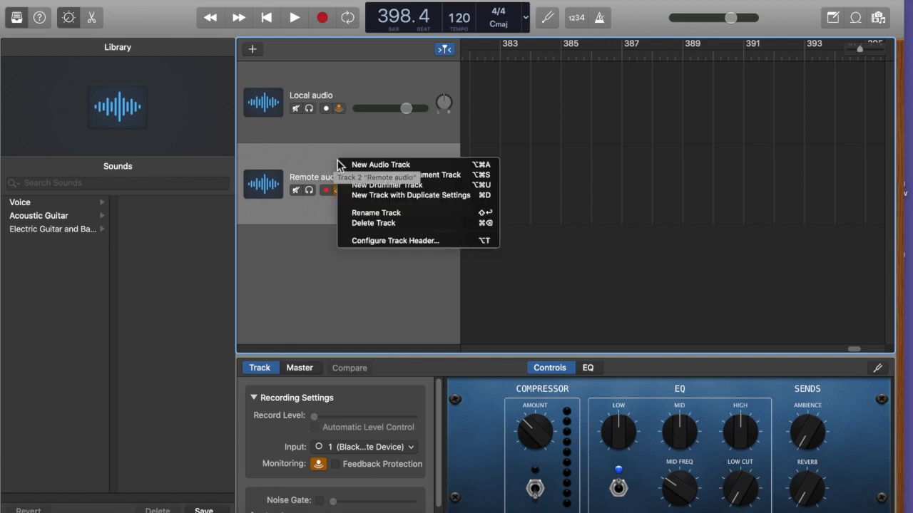
- Record-enable the Local audio and Remote audio tracks and start recording them in GarageBand
left_click(385, 241)
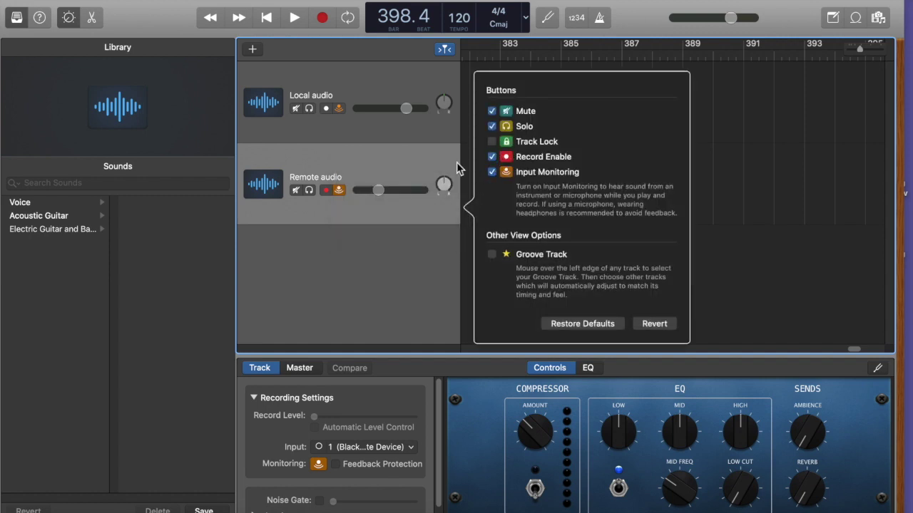
left_click(398, 164)
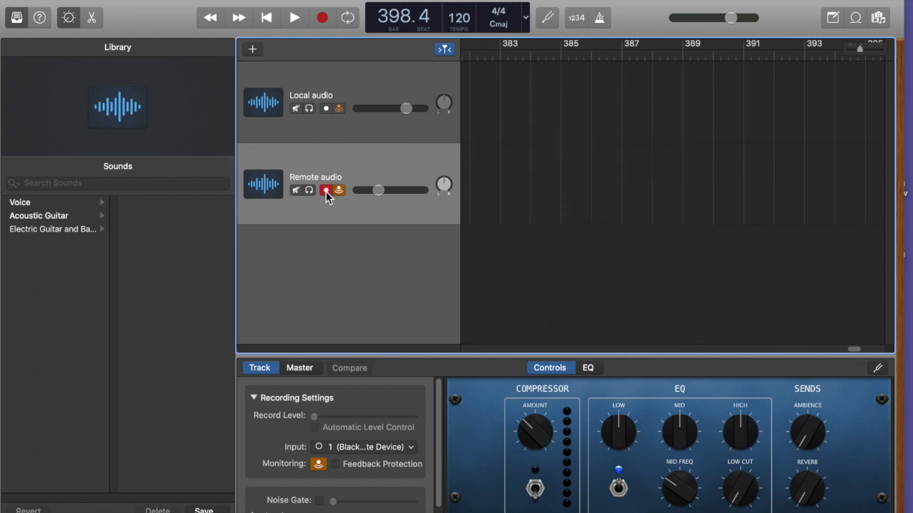
left_click(325, 108)
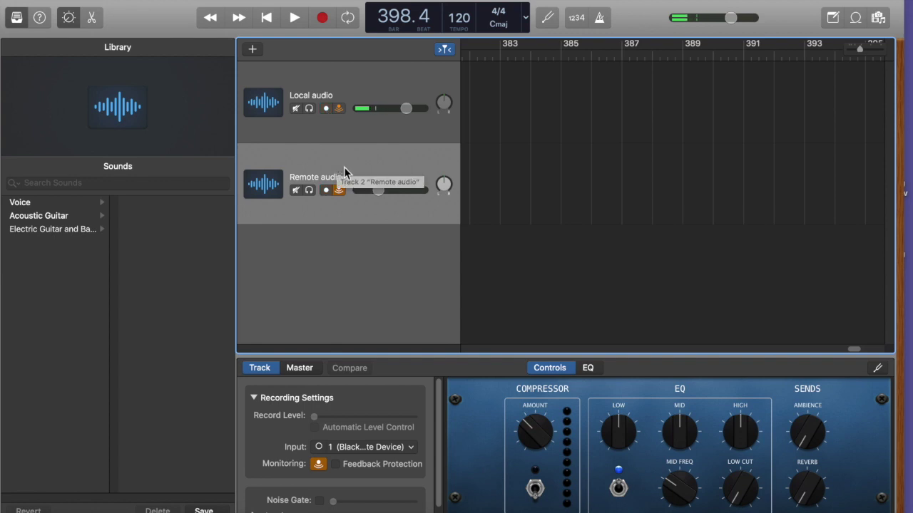
left_click(321, 19)
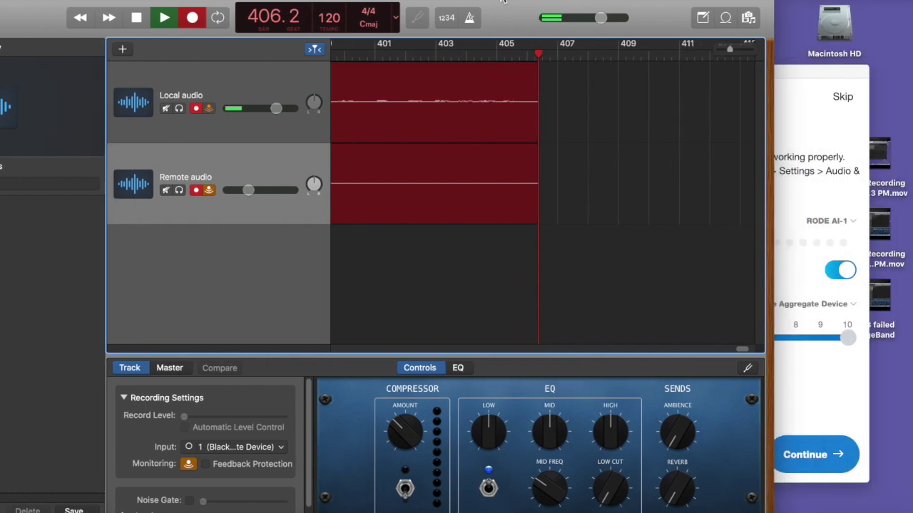
left_click_drag(503, 2, 516, 3)
- Play Skype's test sound onto the Remote audio track, lowering its volume to -22.5 dB
left_click(784, 67)
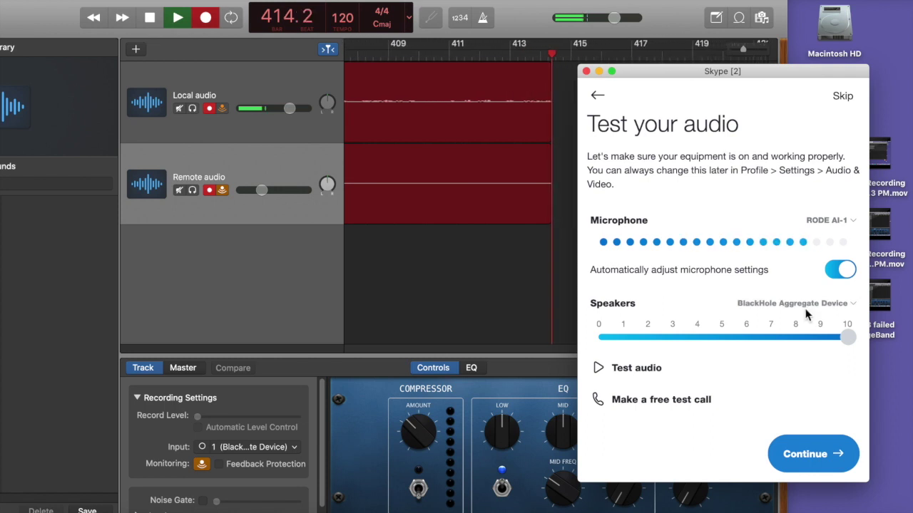
left_click(601, 369)
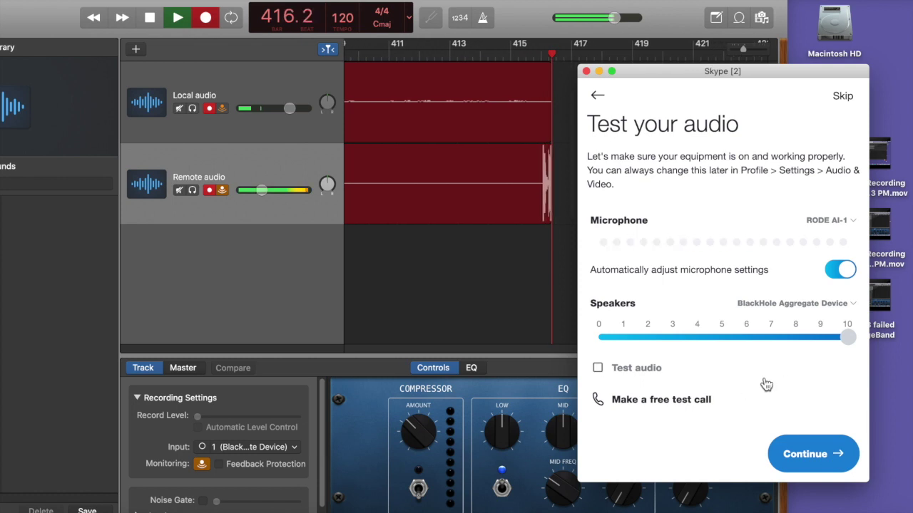
left_click_drag(262, 190, 242, 194)
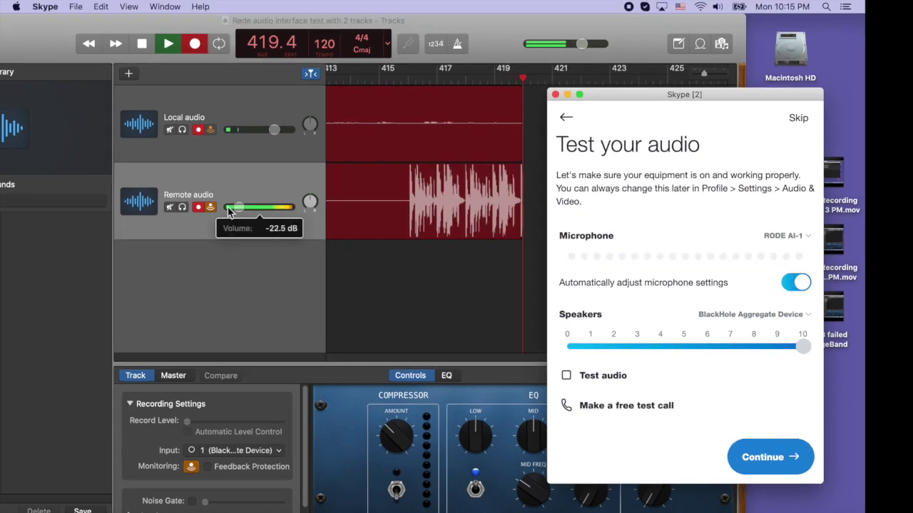
left_click(237, 208)
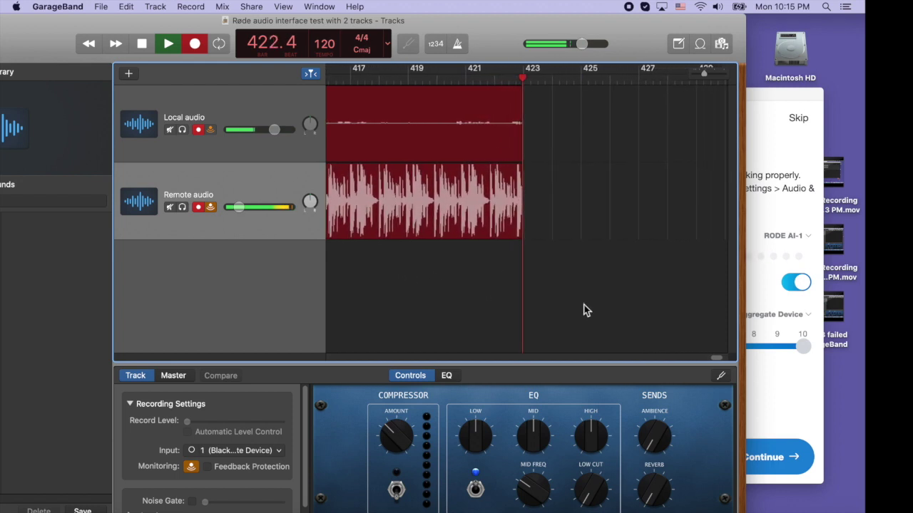
left_click(803, 403)
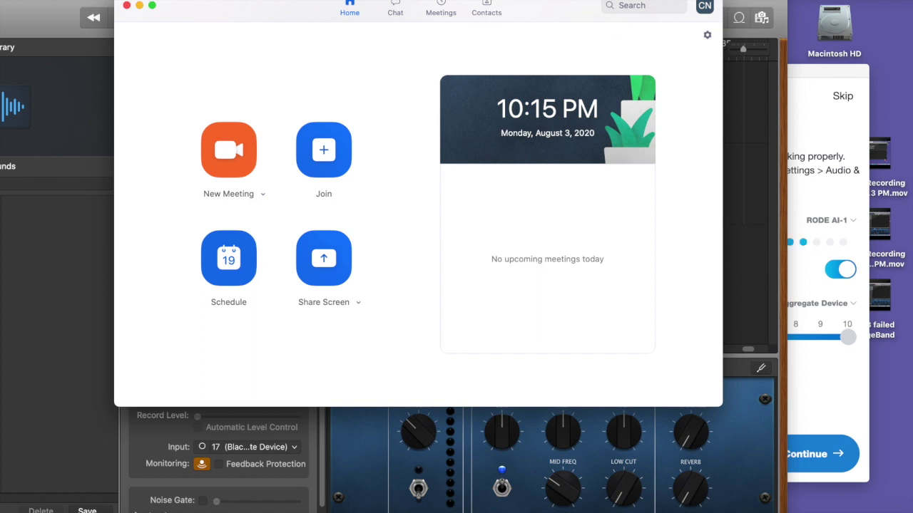
- Open Zoom's Preferences to view the BlackHole Aggregate Device speaker and RODE AI-1 microphone
left_click(43, 0)
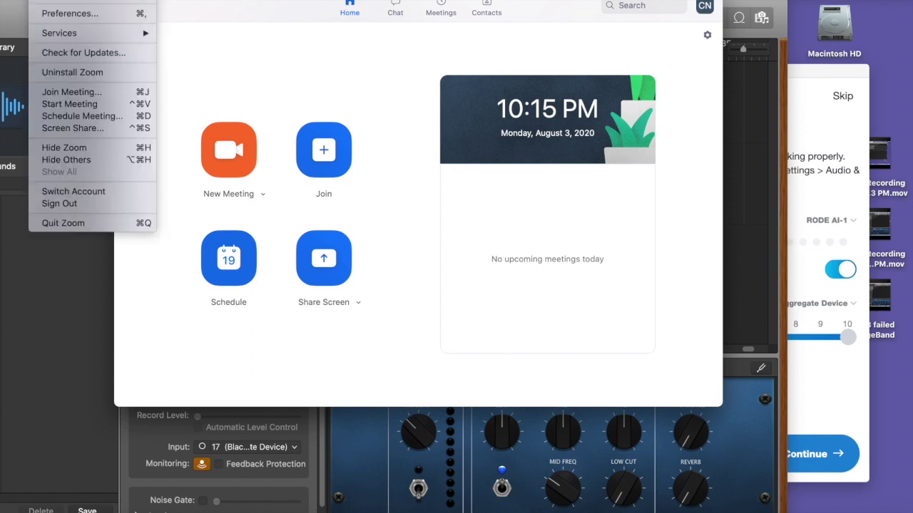
left_click(59, 18)
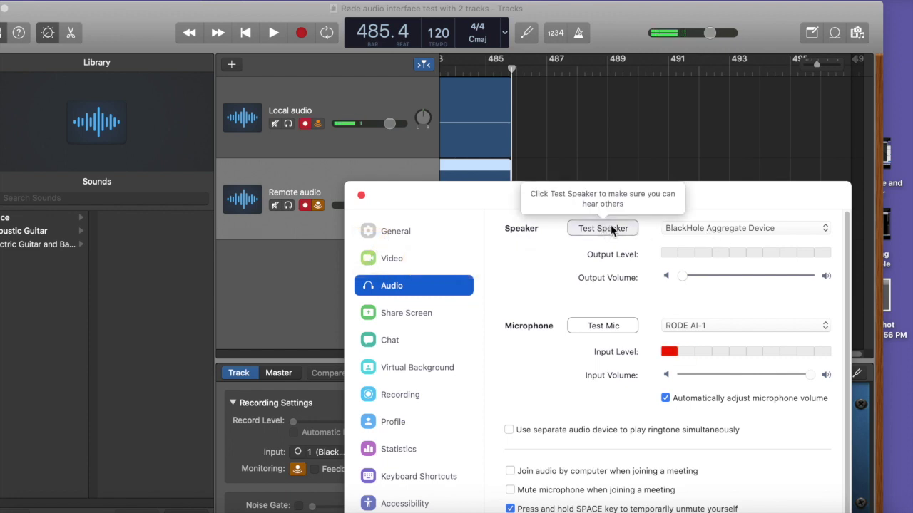
- Play Zoom's speaker test sound twice so it records onto GarageBand's Remote audio track
left_click_drag(511, 200, 446, 268)
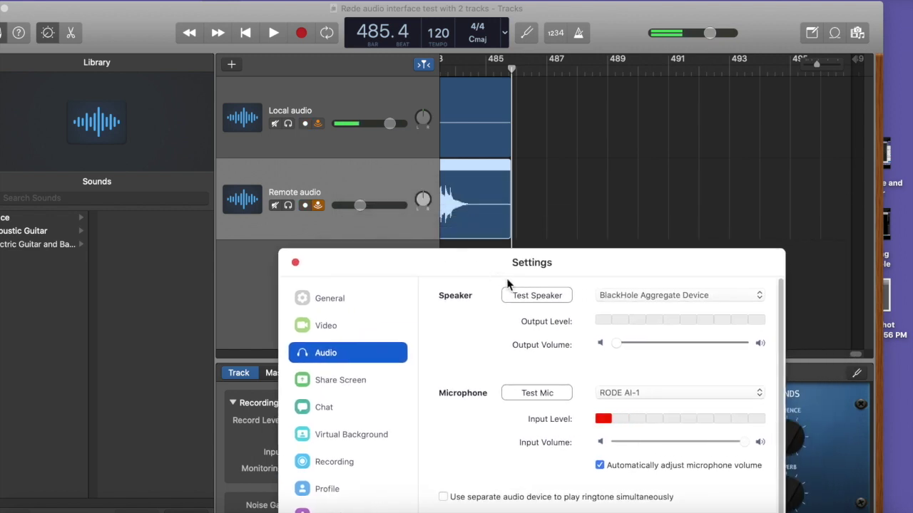
left_click(552, 295)
left_click(513, 298)
left_click_drag(453, 257, 552, 130)
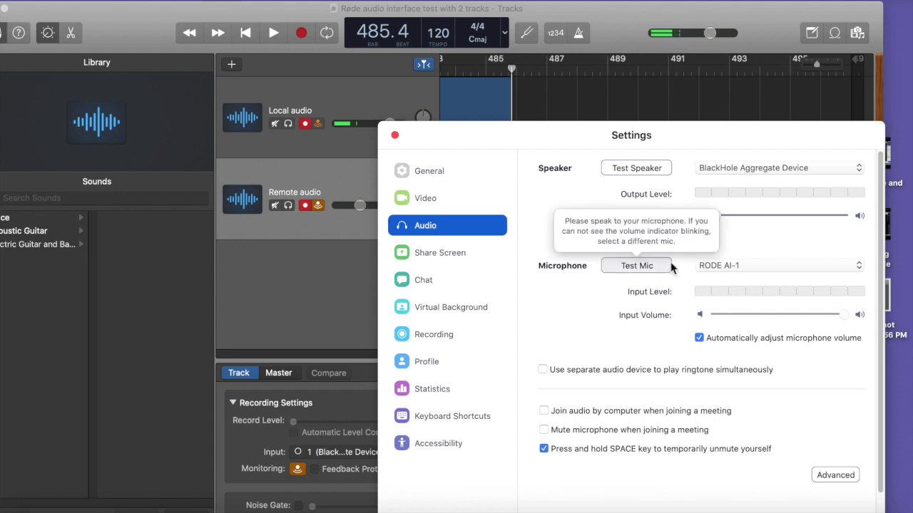
left_click_drag(495, 126, 392, 296)
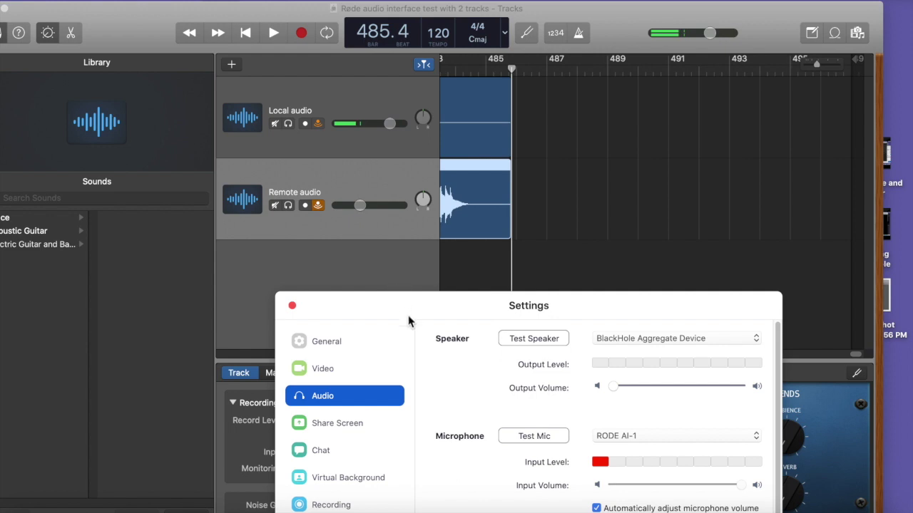
left_click_drag(405, 312, 403, 310)
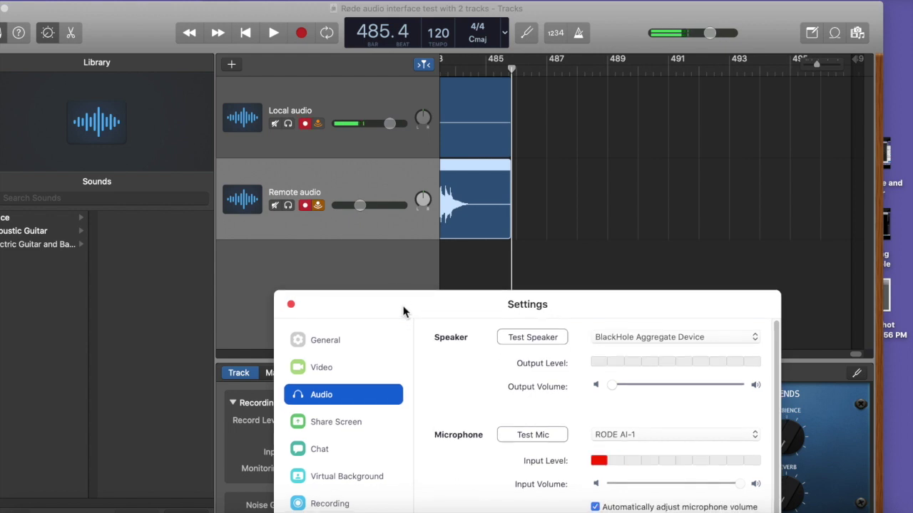
- Start a new GarageBand recording and reposition the Zoom Audio settings window lower-left
left_click(302, 33)
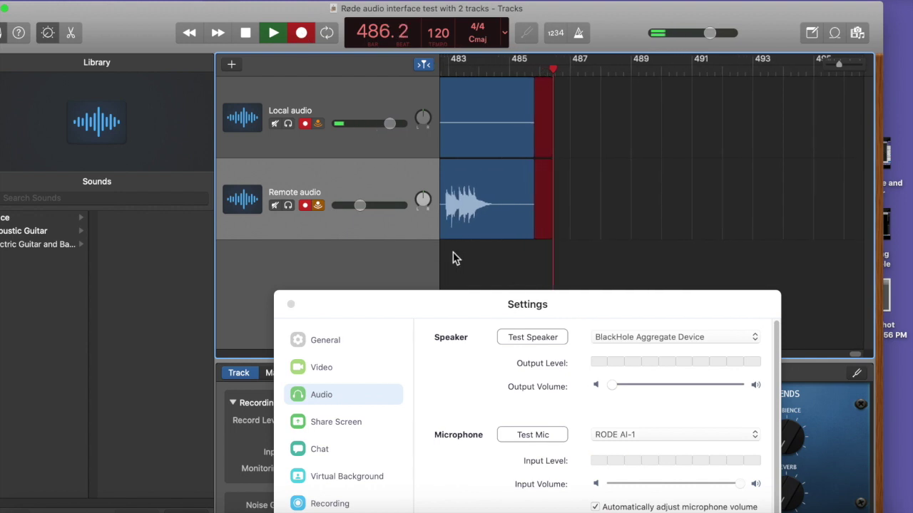
left_click_drag(467, 312, 430, 316)
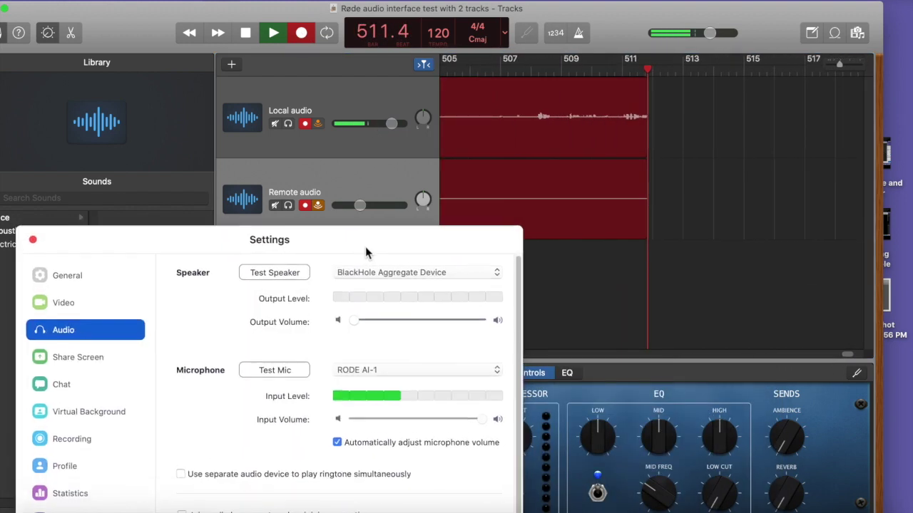
left_click_drag(366, 250, 367, 259)
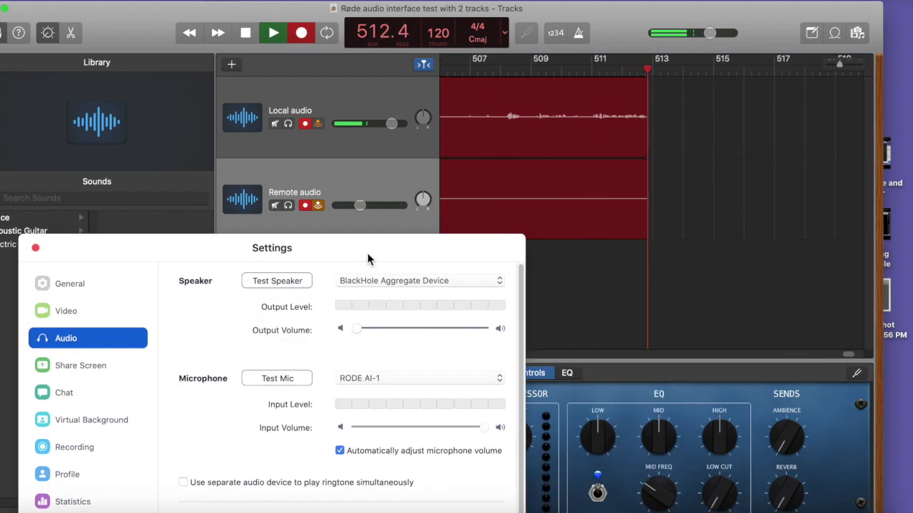
left_click_drag(367, 253, 367, 251)
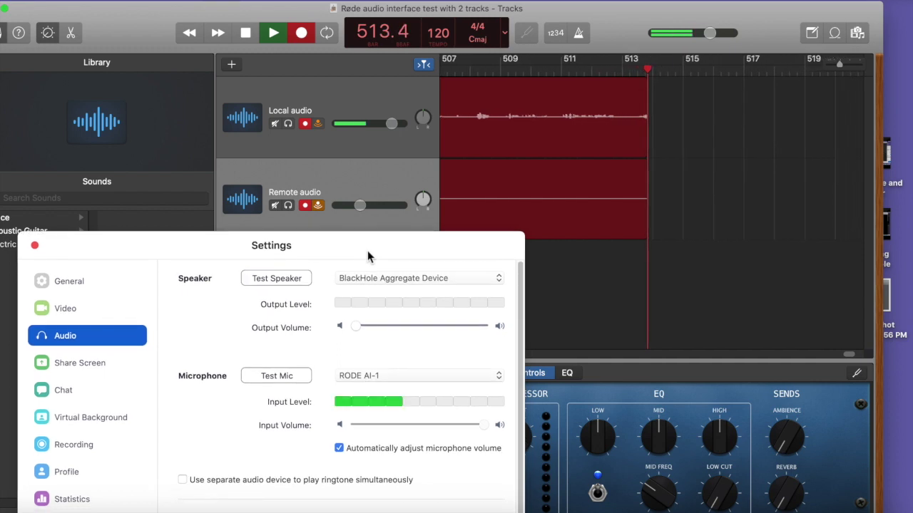
left_click_drag(367, 250, 372, 271)
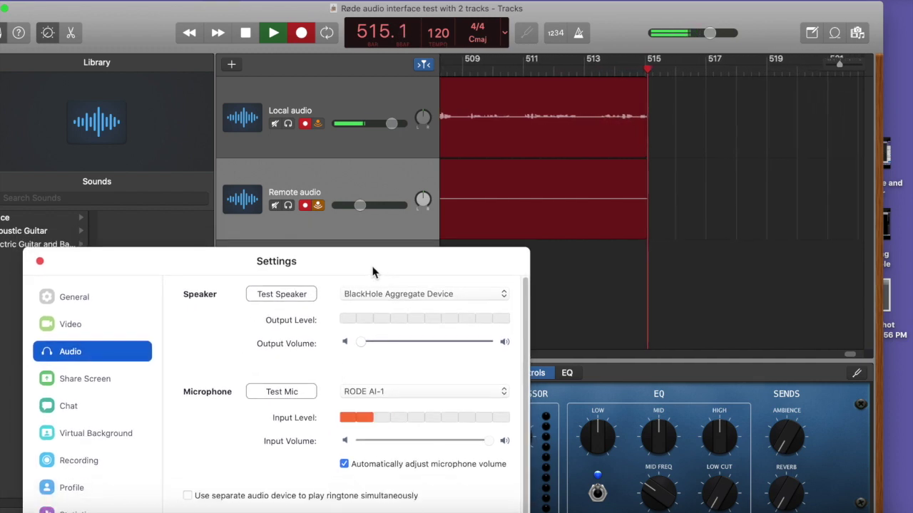
- Run Zoom's Test Speaker sound, stop it, and play it again onto the Remote track
left_click(292, 303)
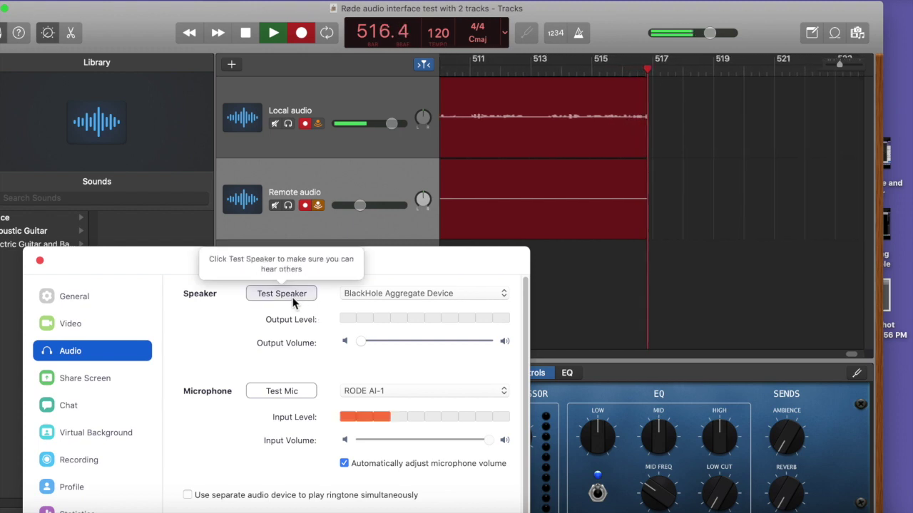
left_click(292, 303)
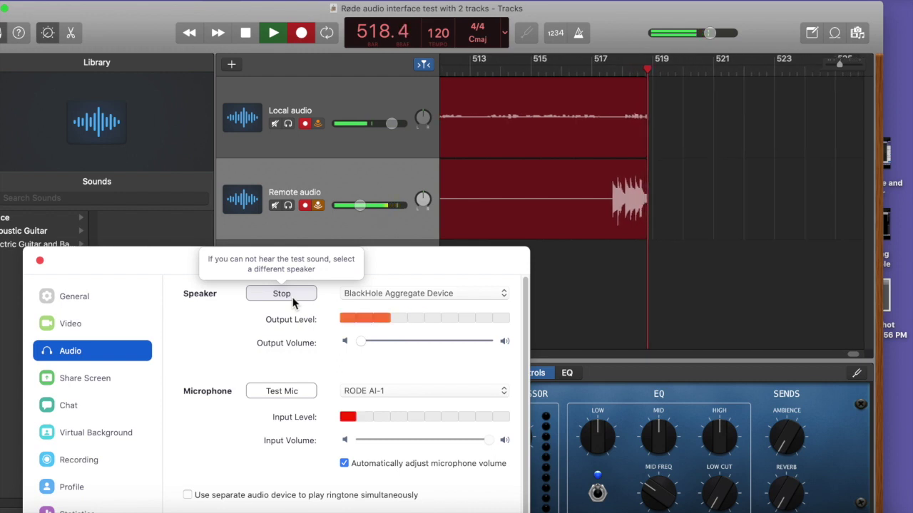
left_click(292, 301)
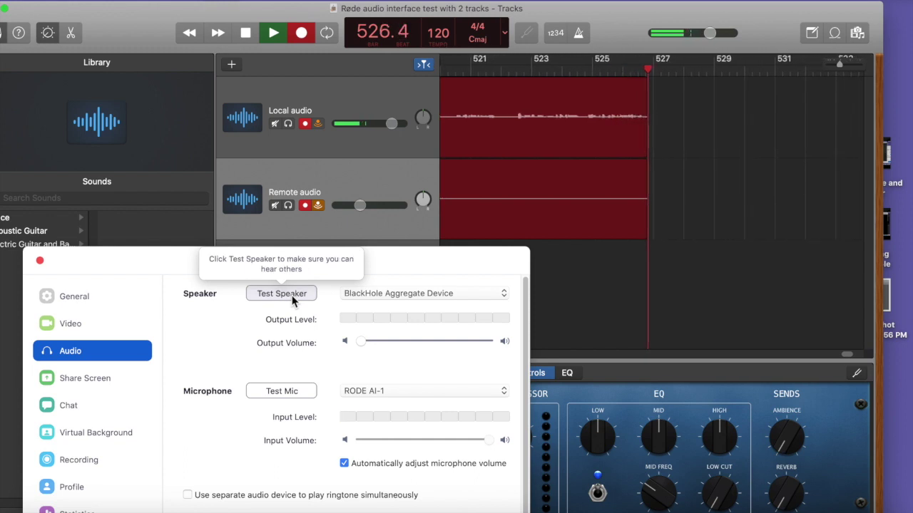
left_click(292, 300)
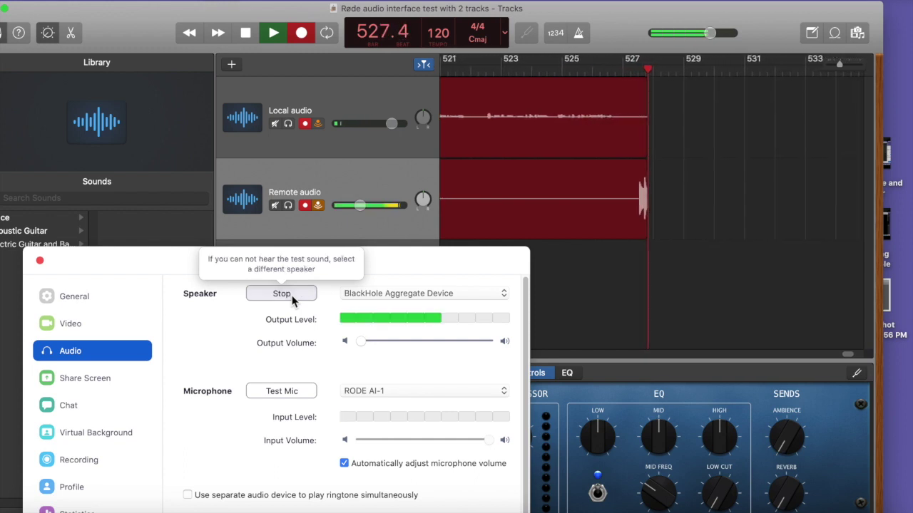